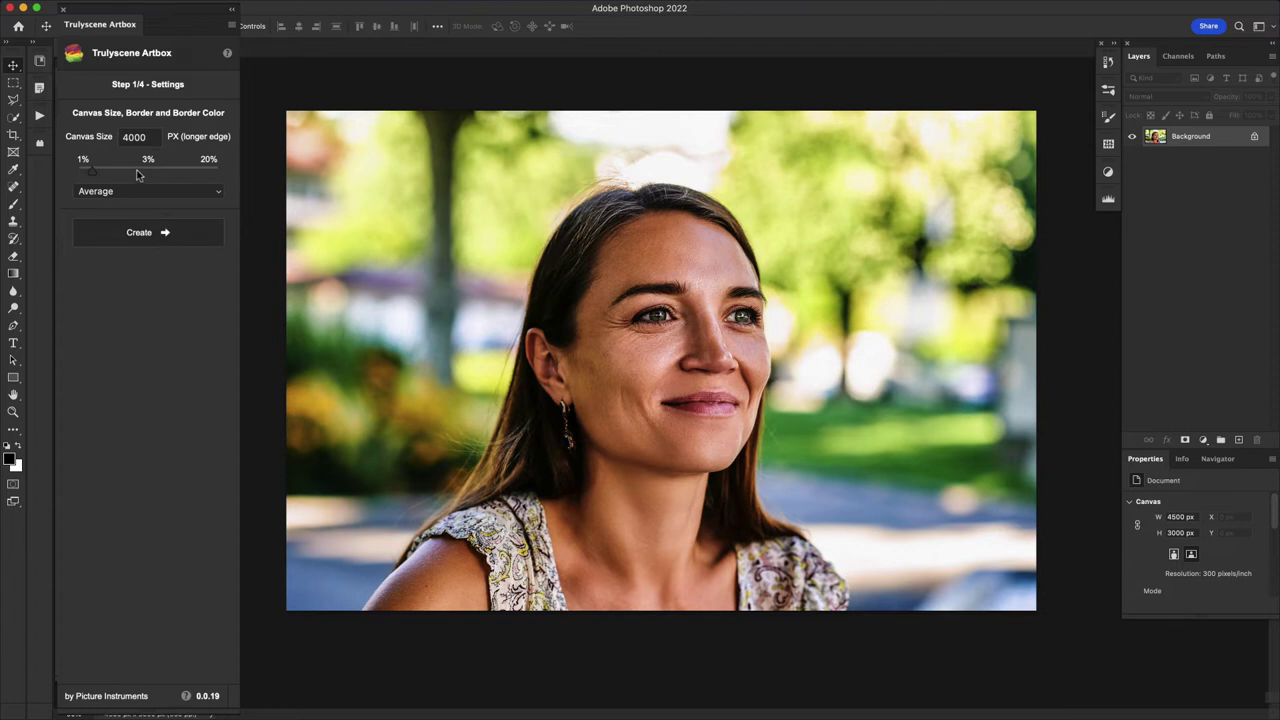
# Step: Keep Average as the Artbox border colour and display the settings help explanations
pyautogui.click(220, 196)
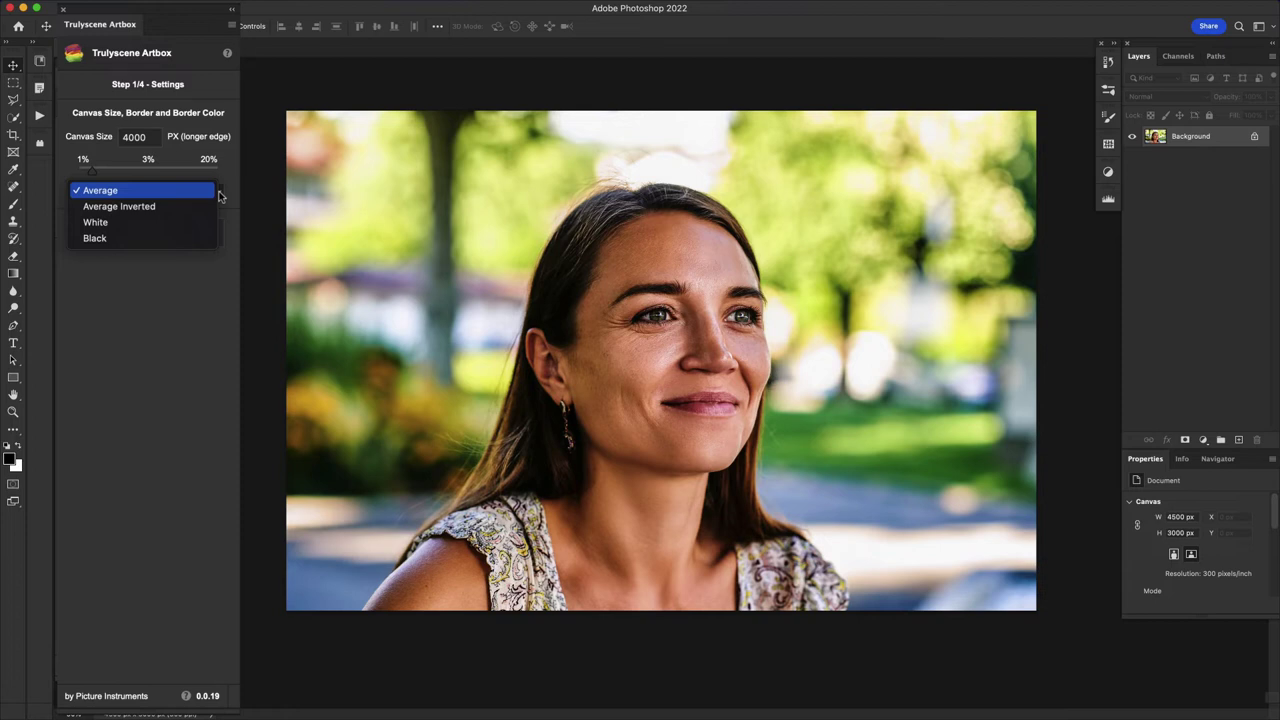
pyautogui.click(229, 57)
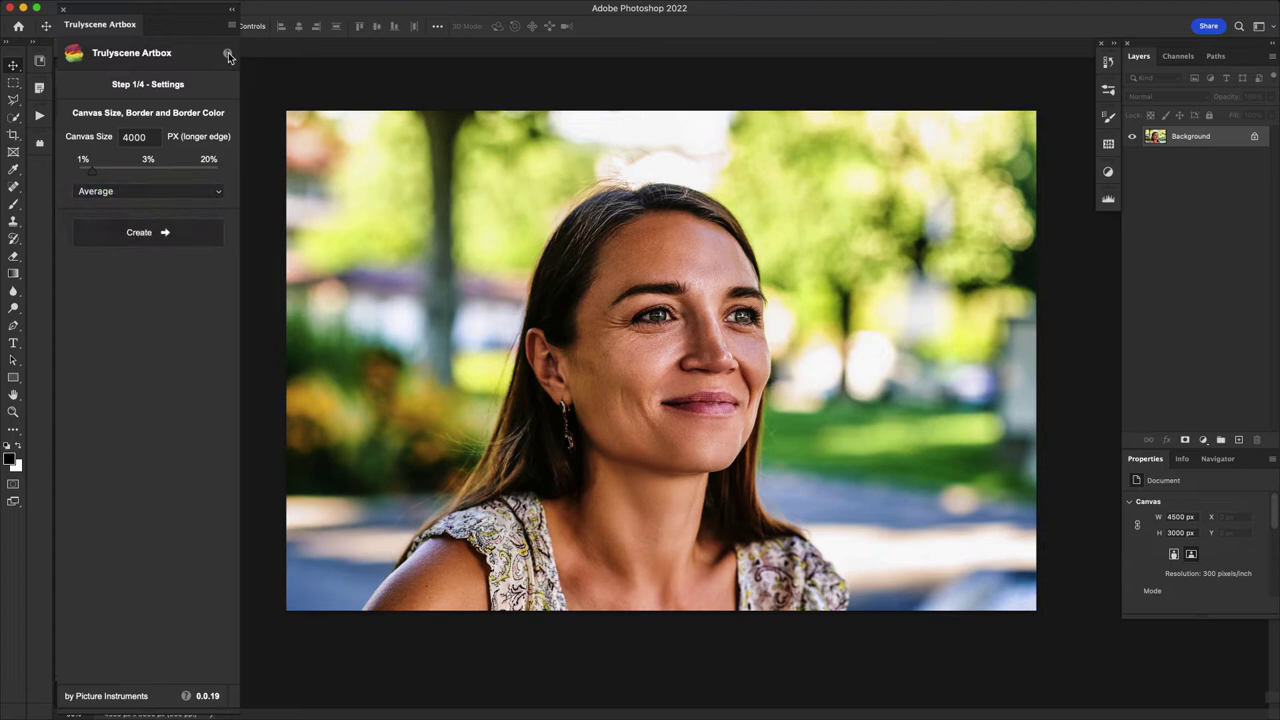
pyautogui.click(229, 56)
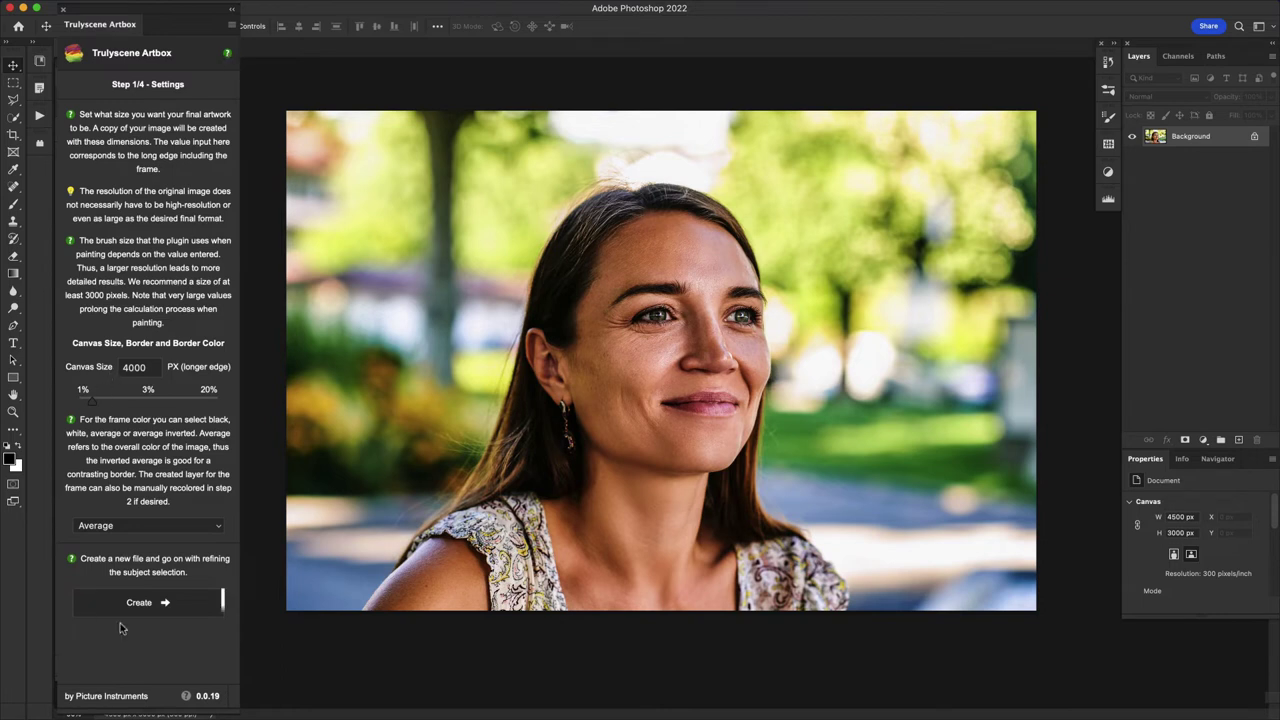
# Step: Create the olive-bordered working copy with the woman selected, then hide the help text
pyautogui.click(139, 604)
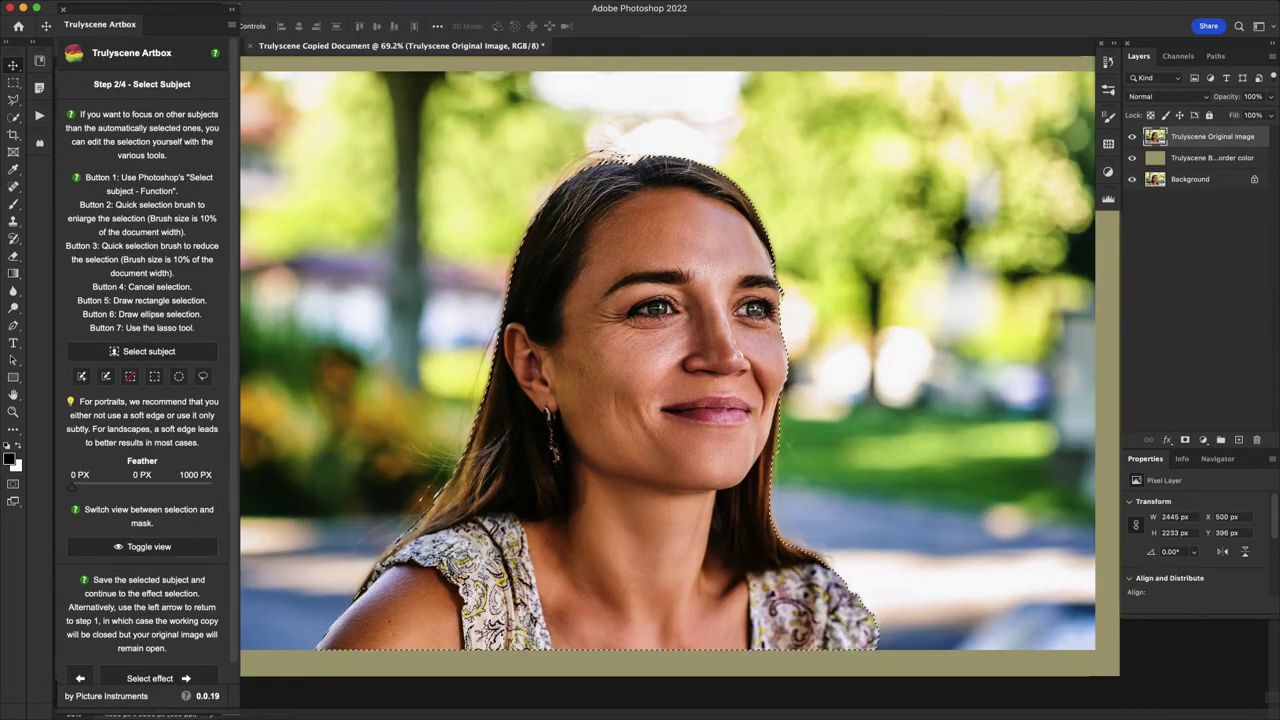
pyautogui.click(217, 55)
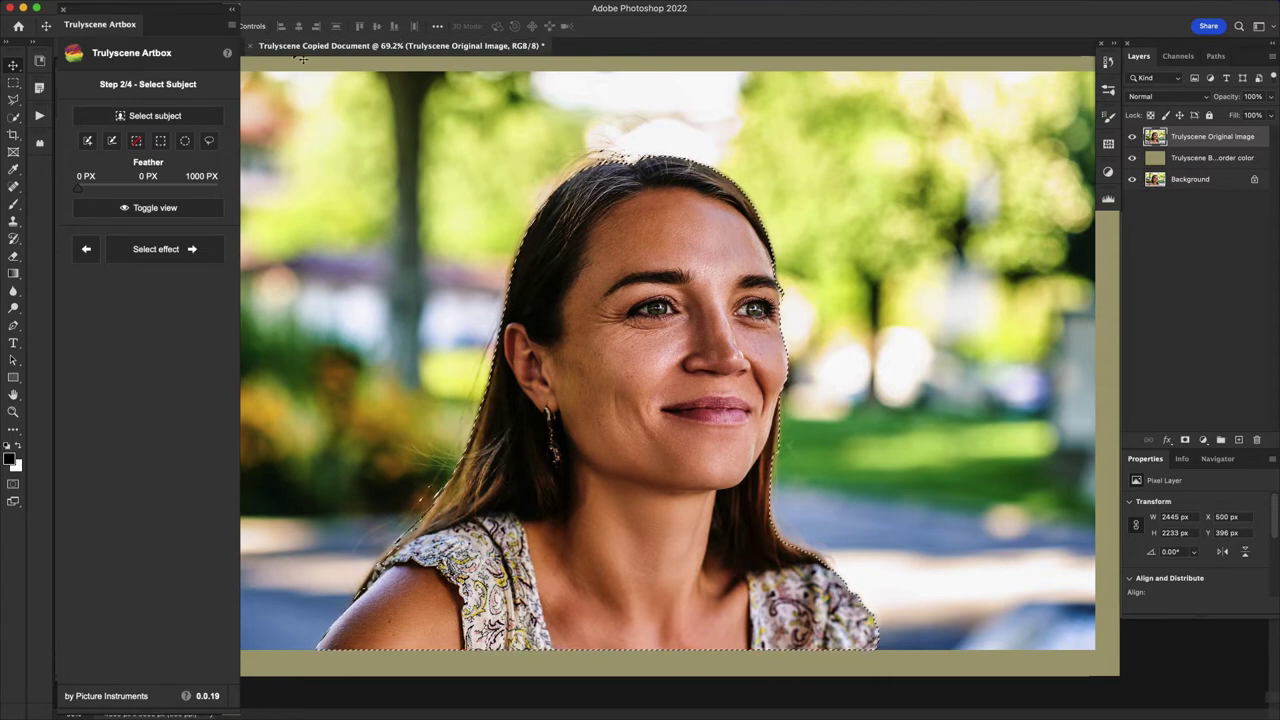
pyautogui.click(130, 209)
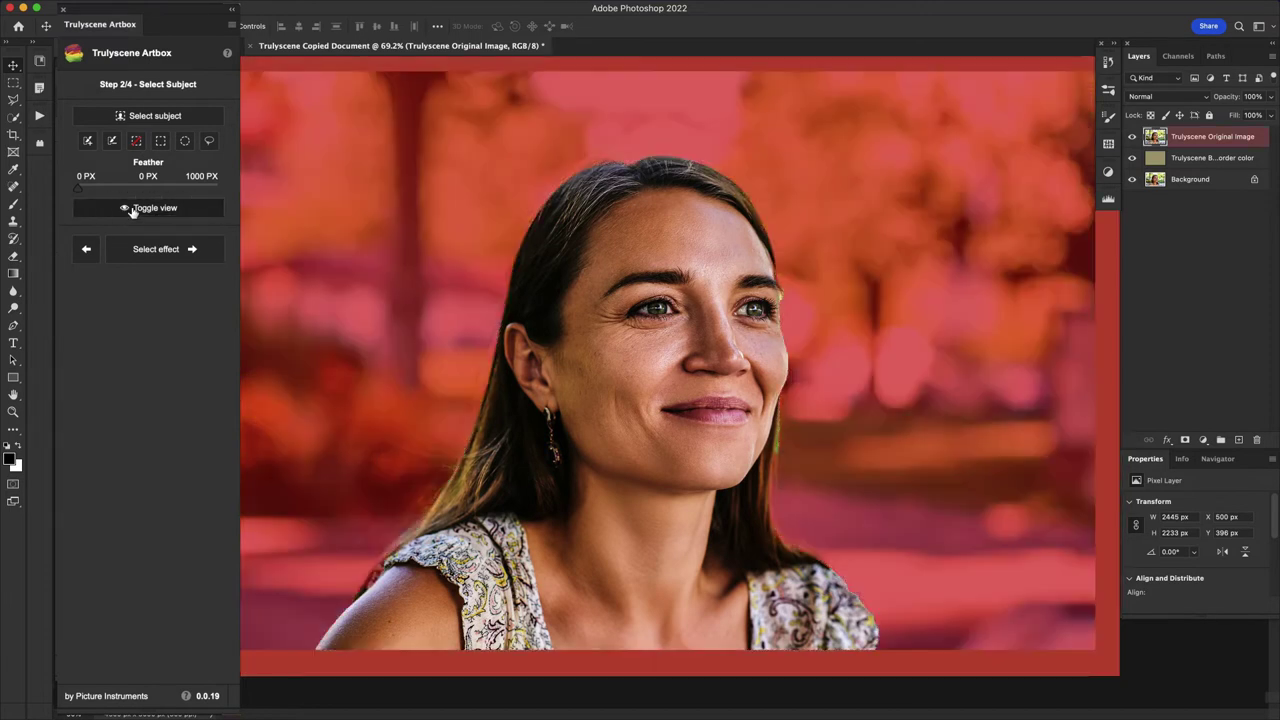
pyautogui.click(130, 210)
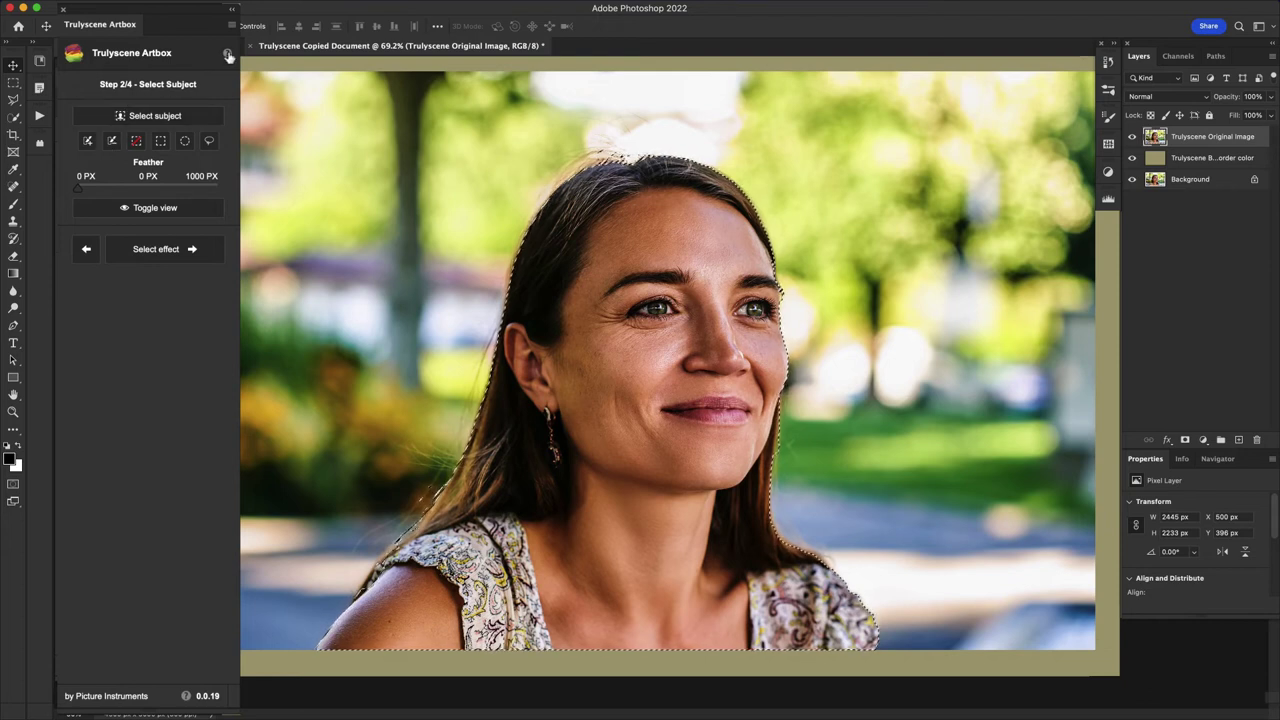
pyautogui.click(227, 55)
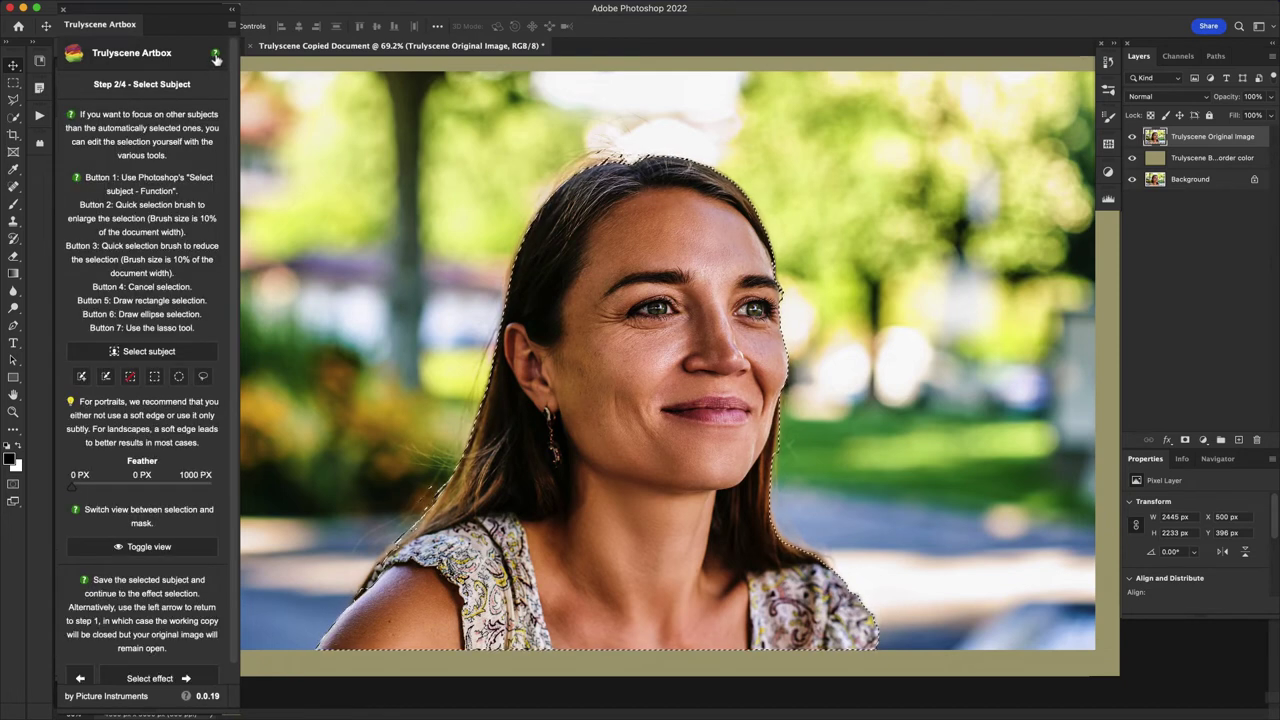
pyautogui.click(215, 56)
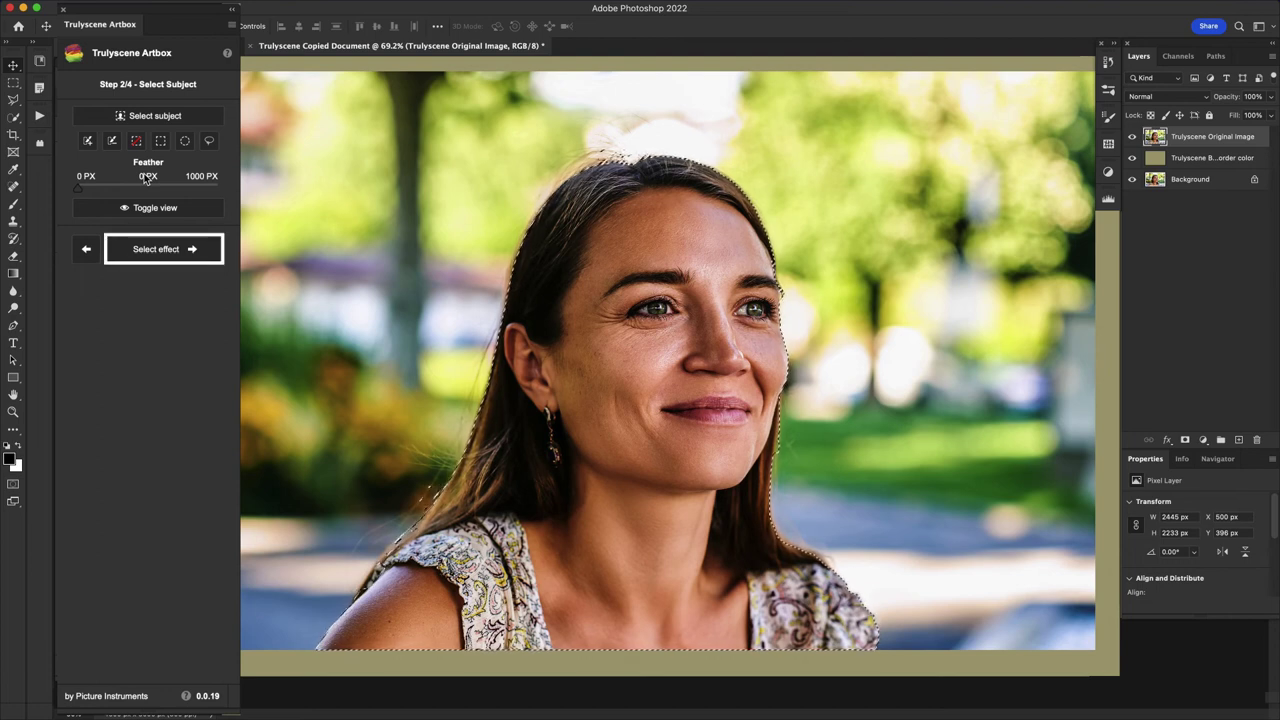
# Step: Advance to effect selection and keep 'ts - artbrush 1 (bold)' as the painting effect
pyautogui.click(149, 252)
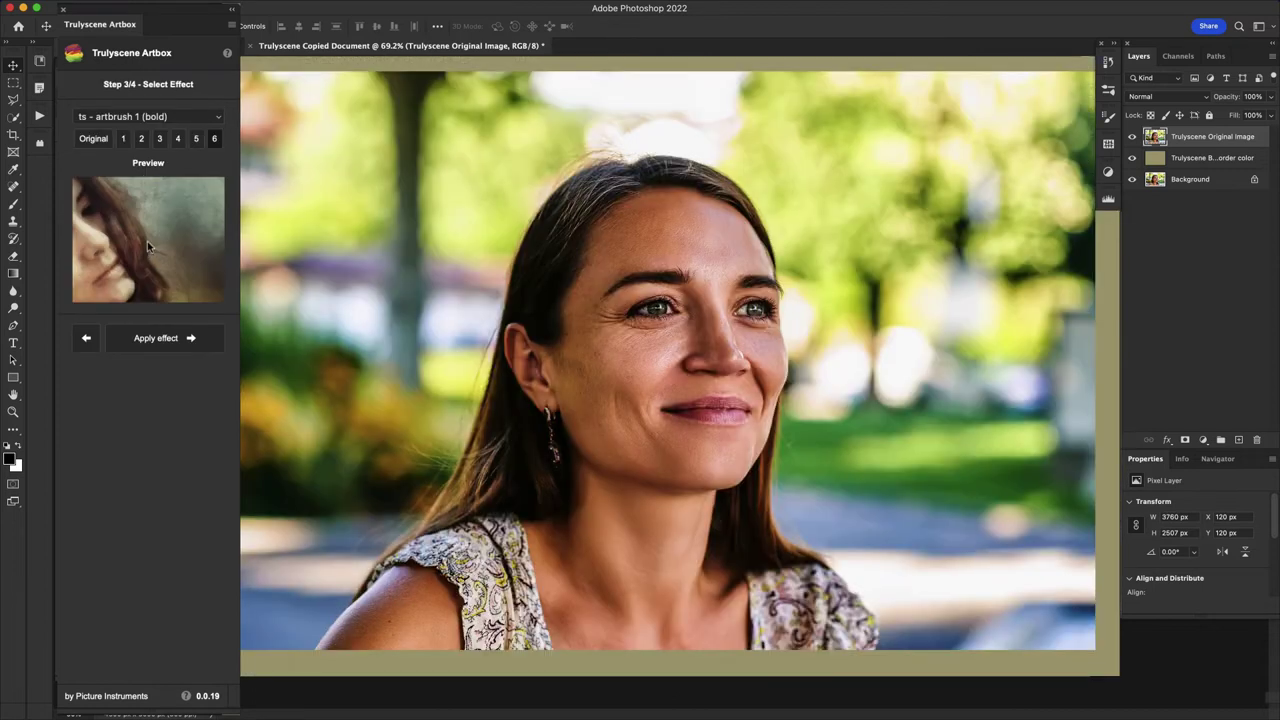
pyautogui.click(219, 119)
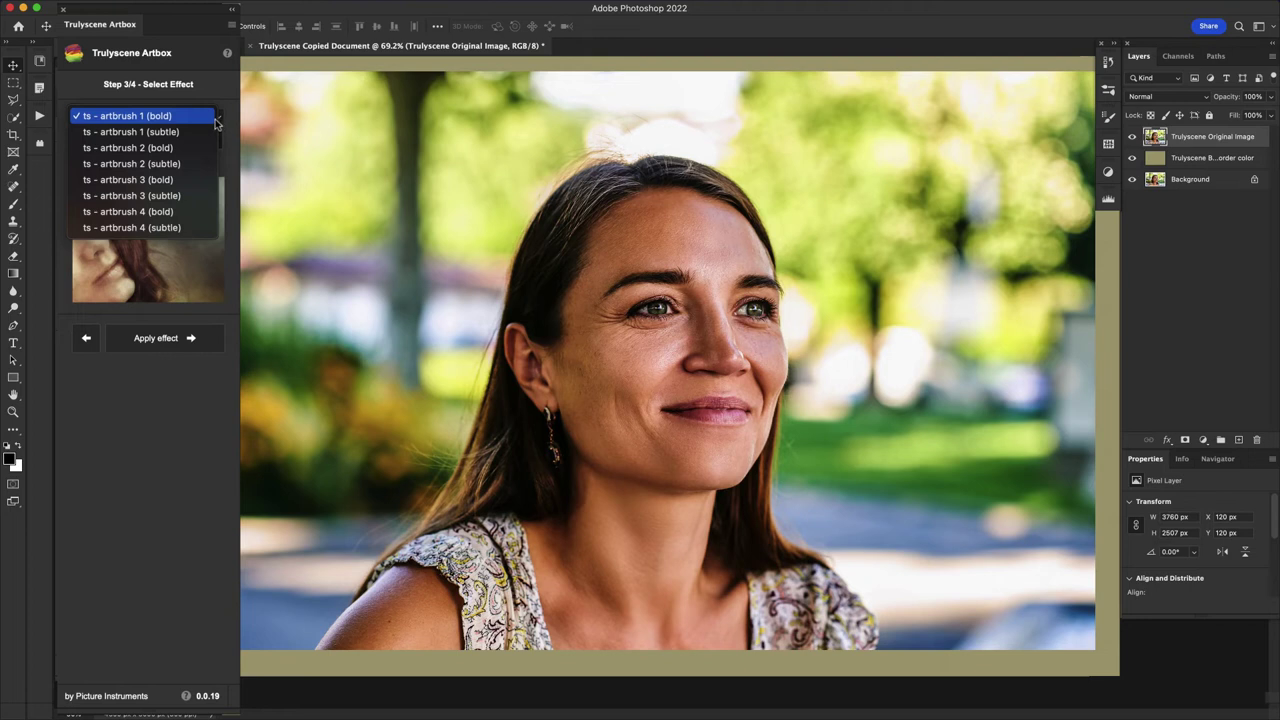
pyautogui.click(206, 121)
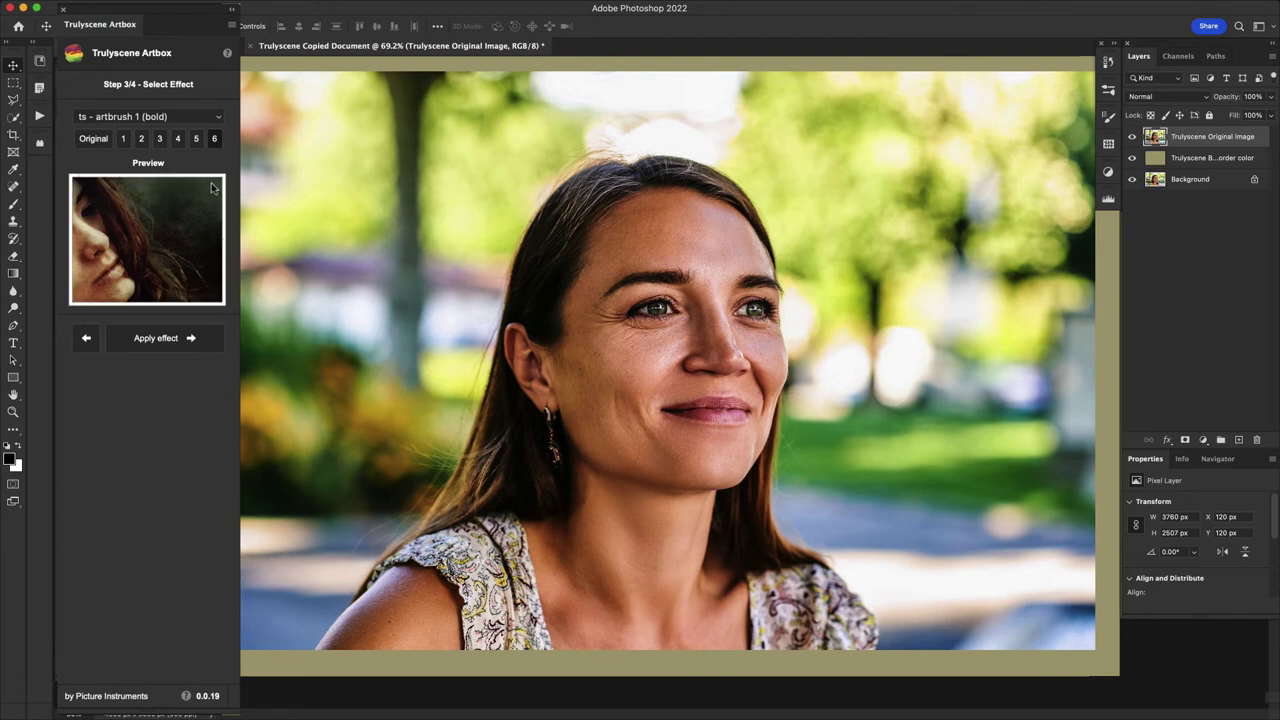
# Step: Preview bold artbrush variants 5 through 1 and the original, then settle on variant 1
pyautogui.click(193, 141)
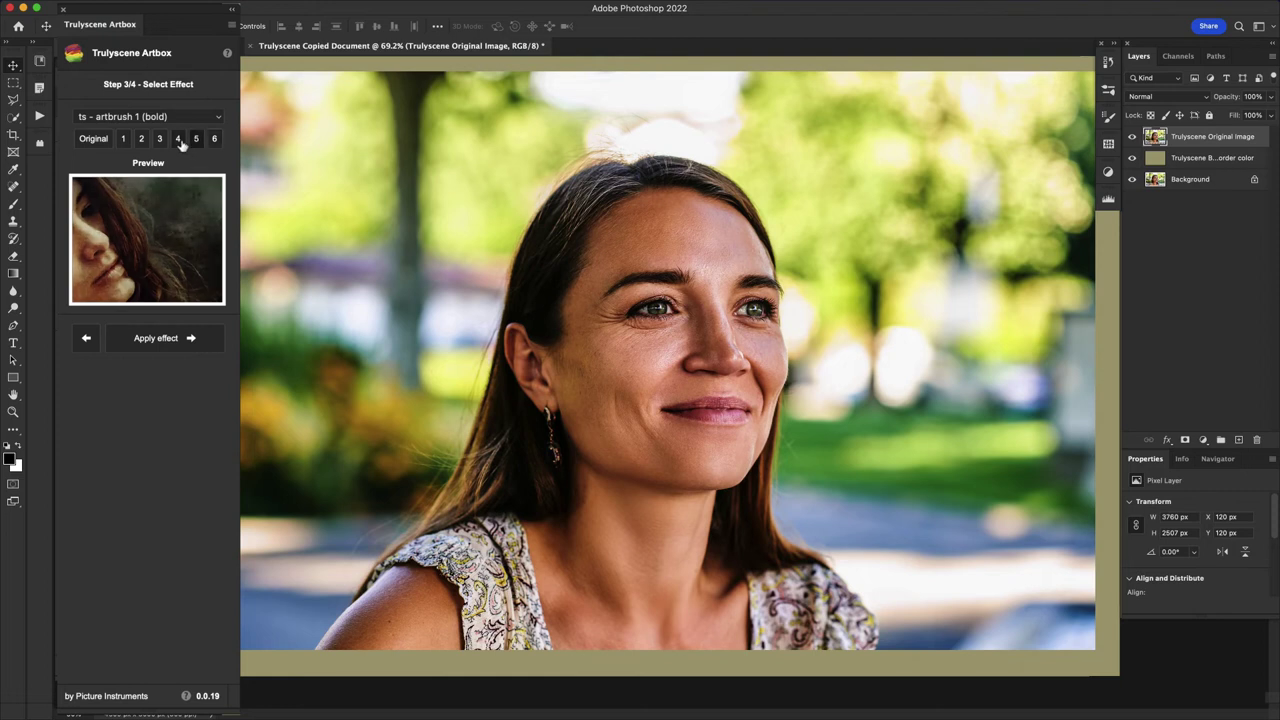
pyautogui.click(177, 142)
pyautogui.click(161, 141)
pyautogui.click(143, 141)
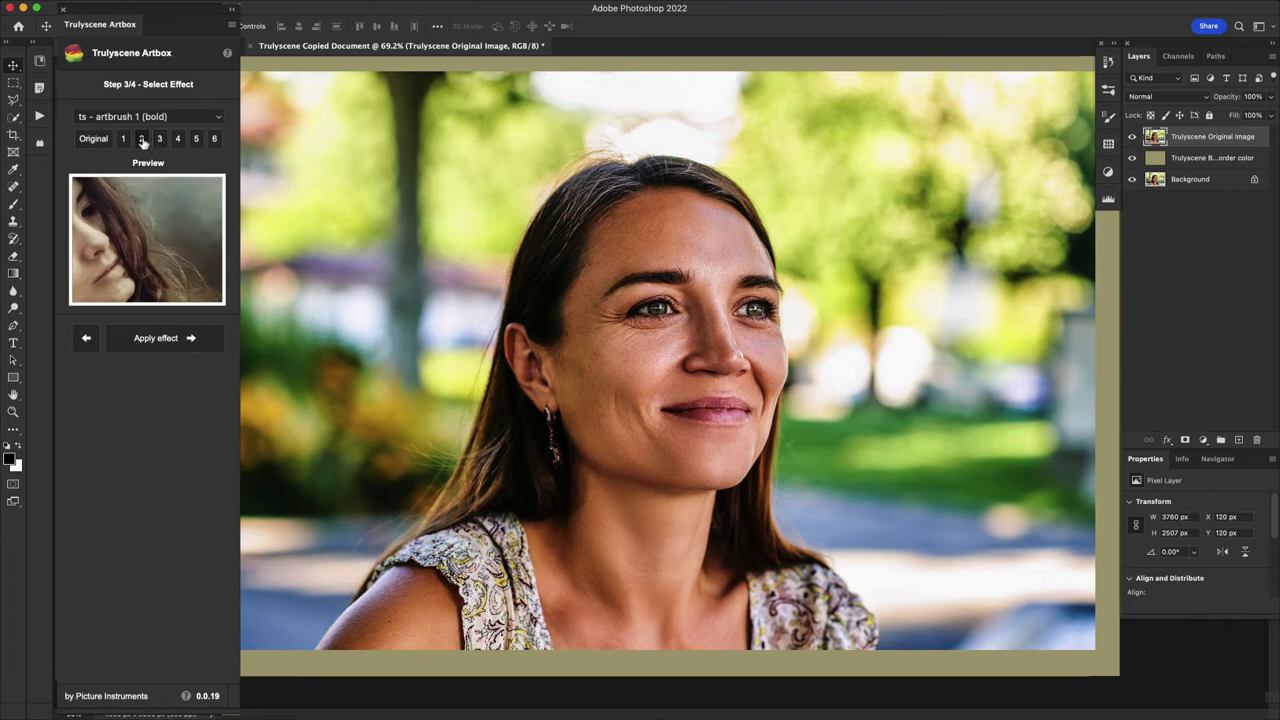
pyautogui.click(121, 141)
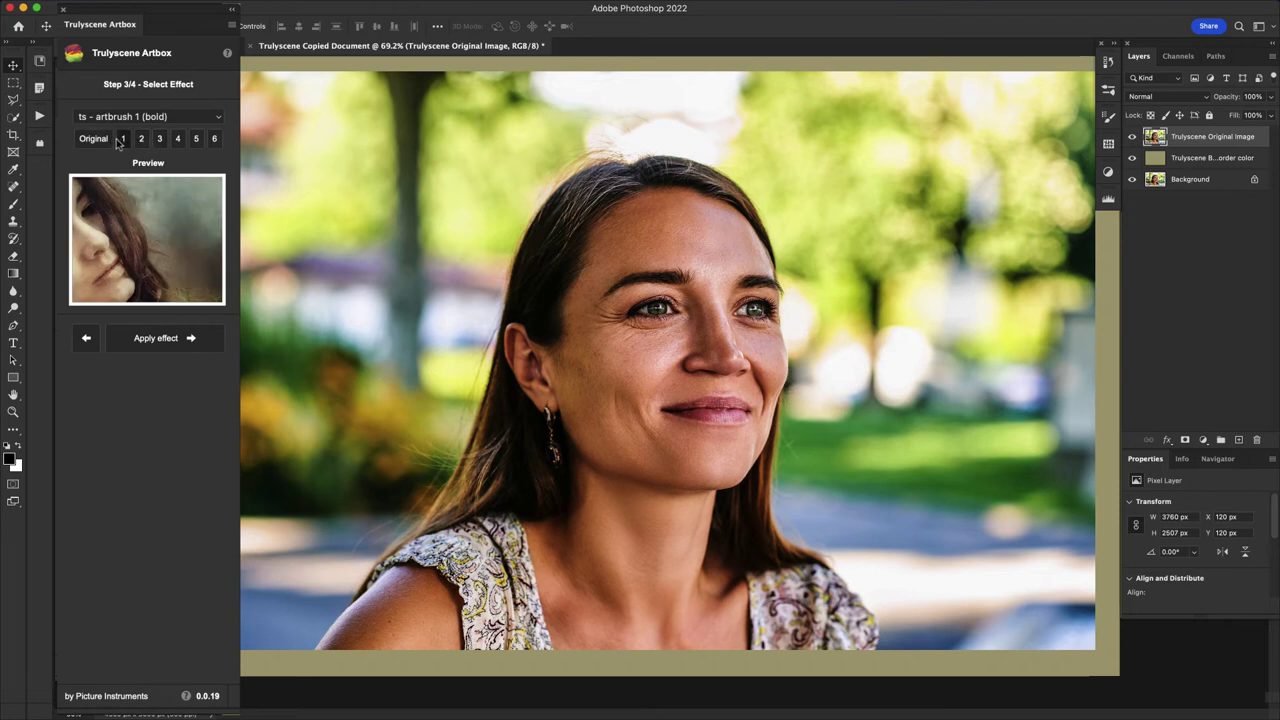
pyautogui.click(95, 140)
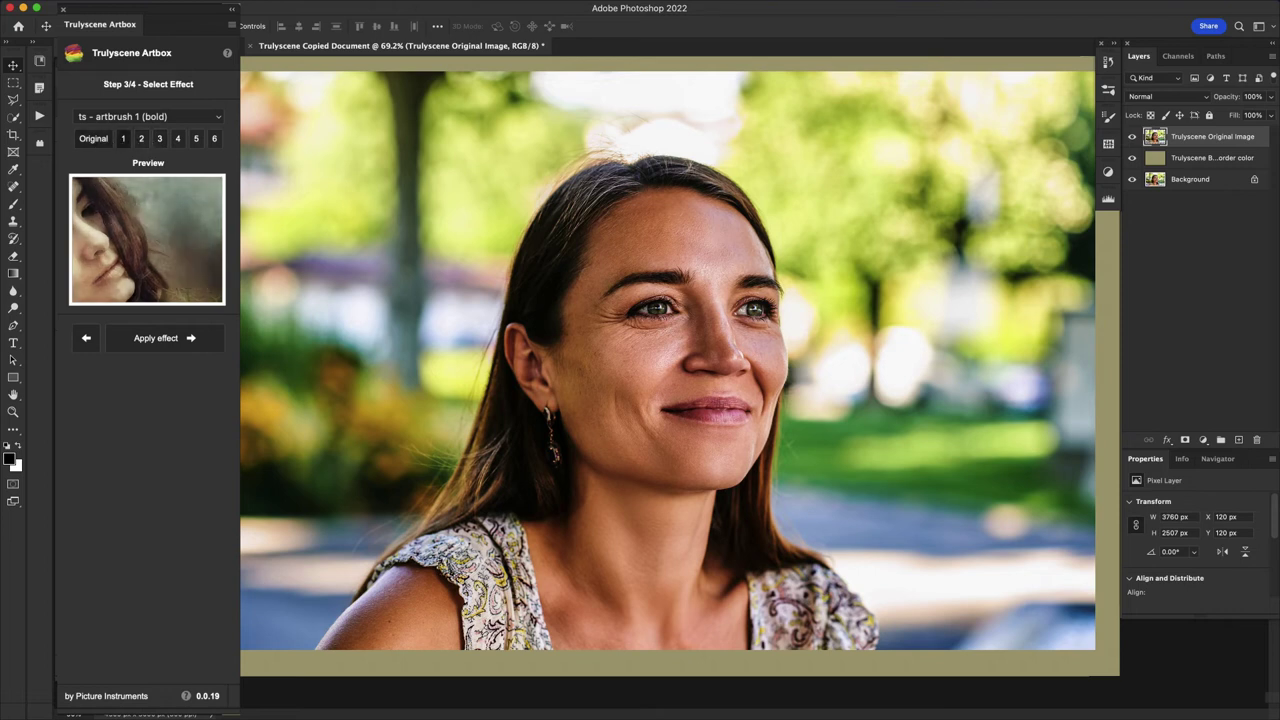
pyautogui.click(123, 140)
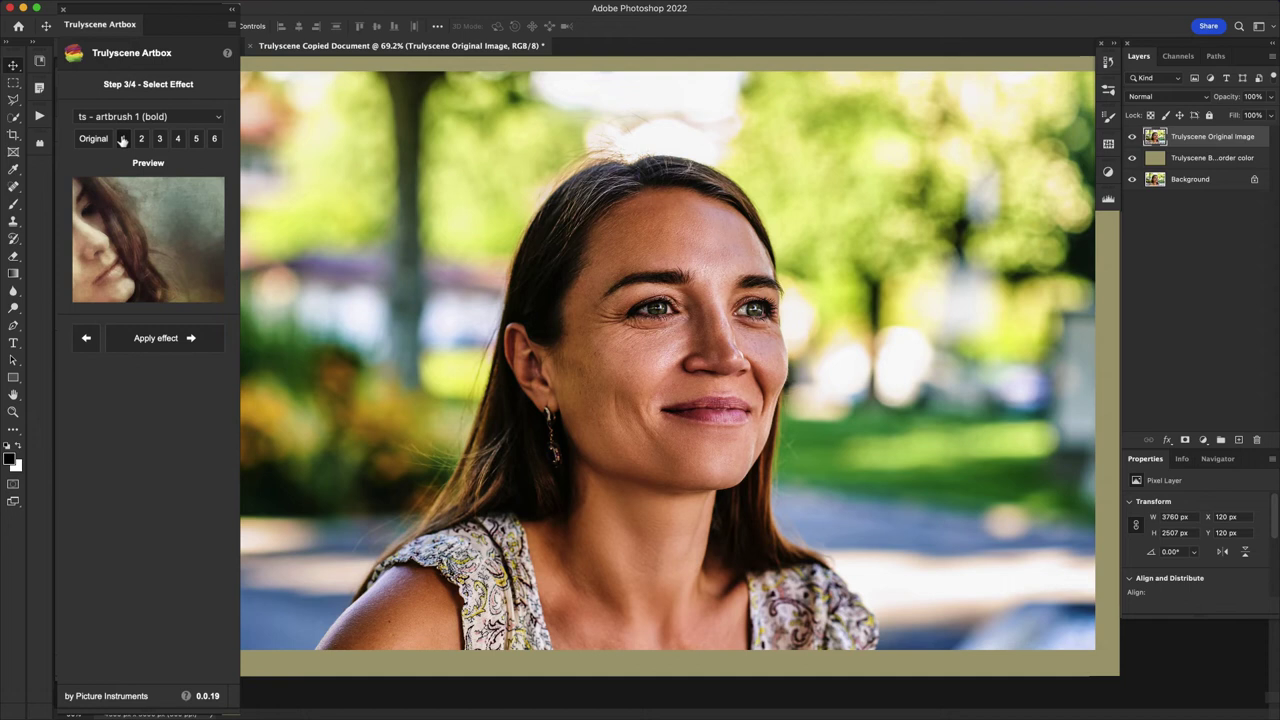
# Step: Apply the artbrush painting effect to the bordered portrait and let the layers render
pyautogui.click(158, 339)
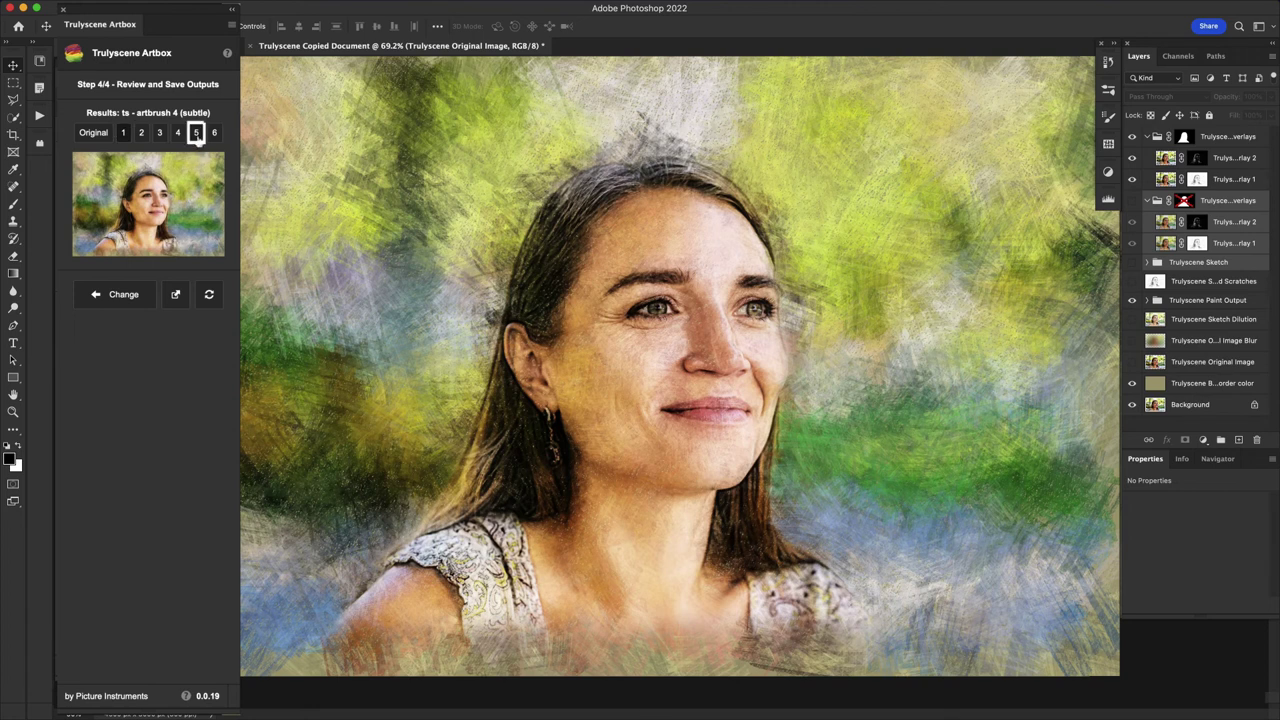
# Step: Choose result variant 5, export it to a new document, and toggle the help text
pyautogui.click(196, 133)
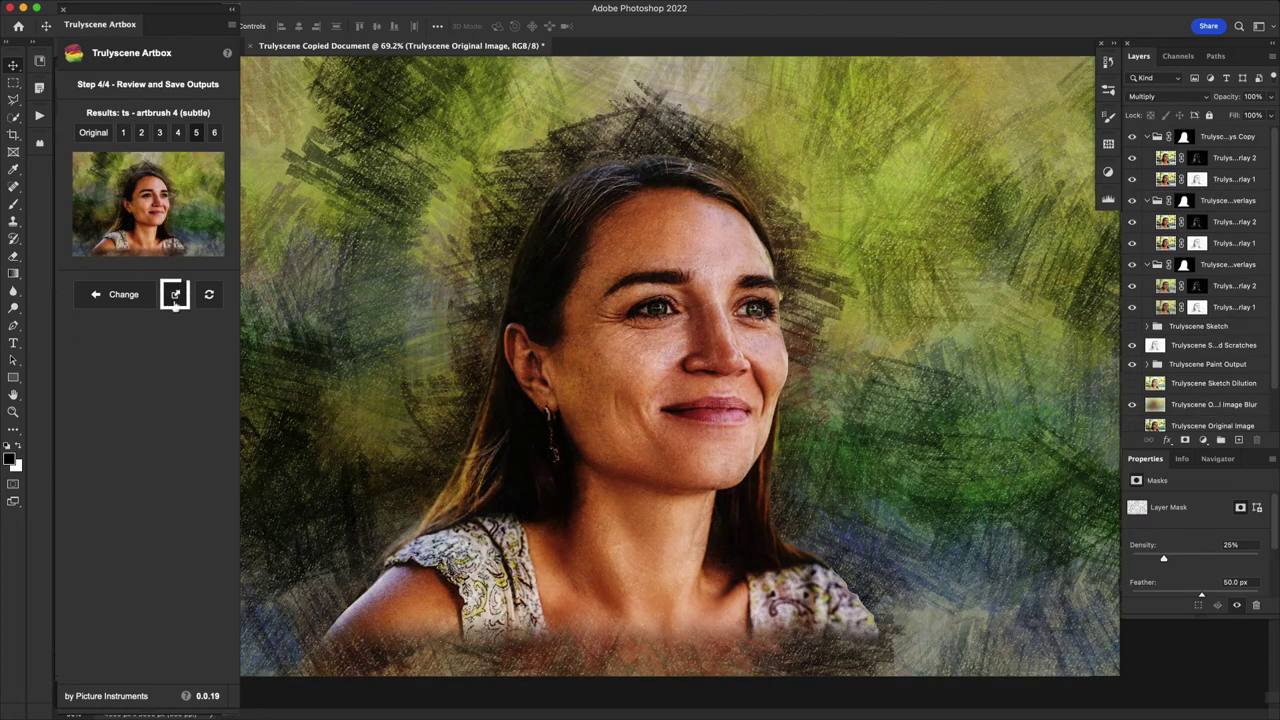
pyautogui.click(175, 297)
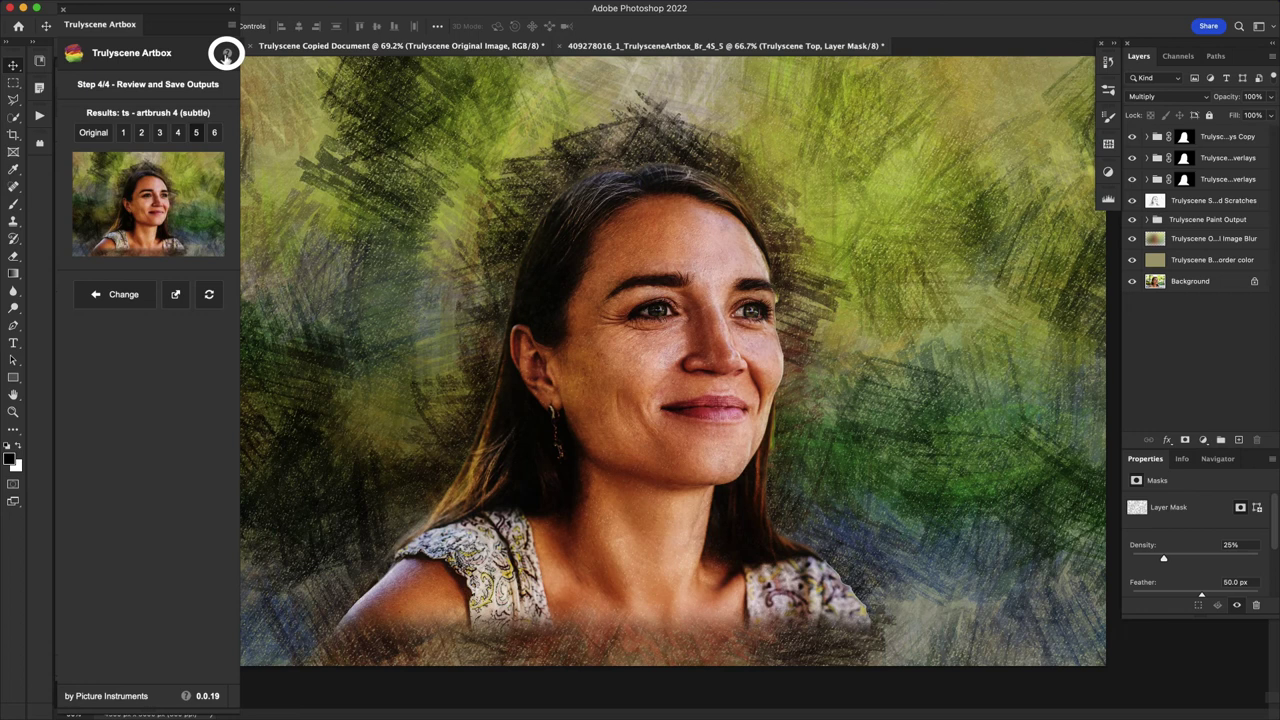
pyautogui.click(226, 54)
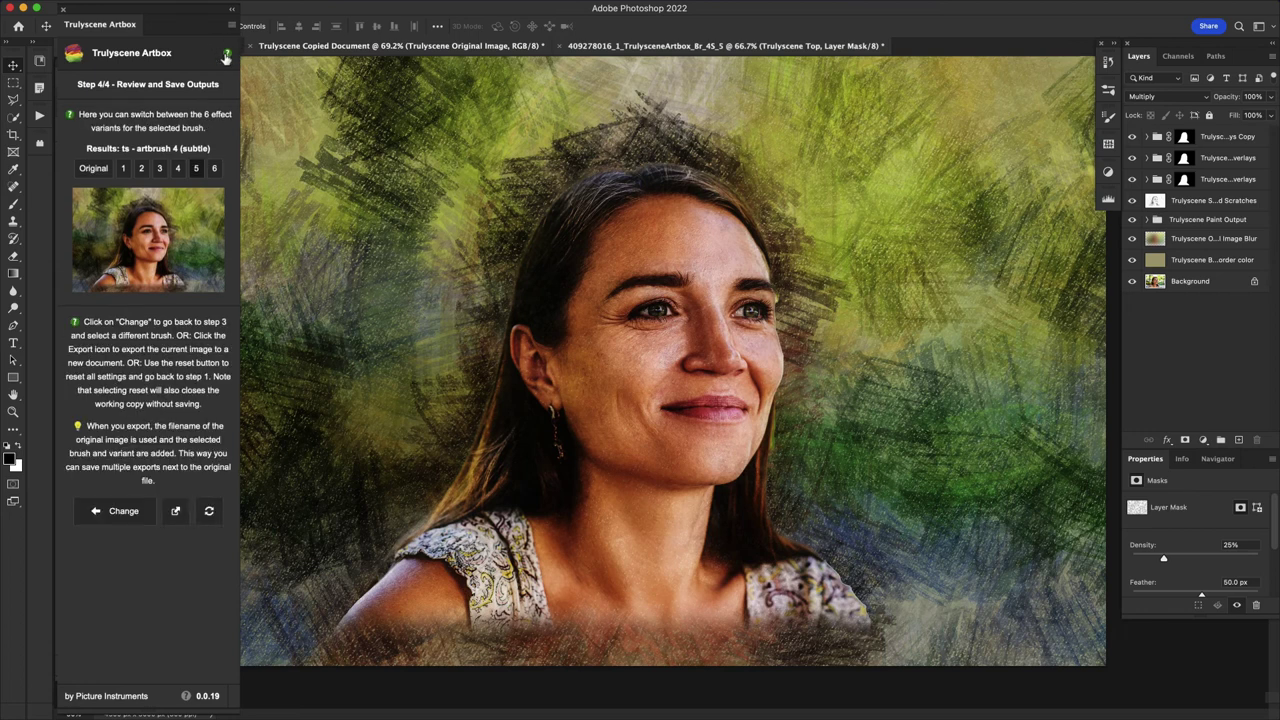
pyautogui.click(226, 54)
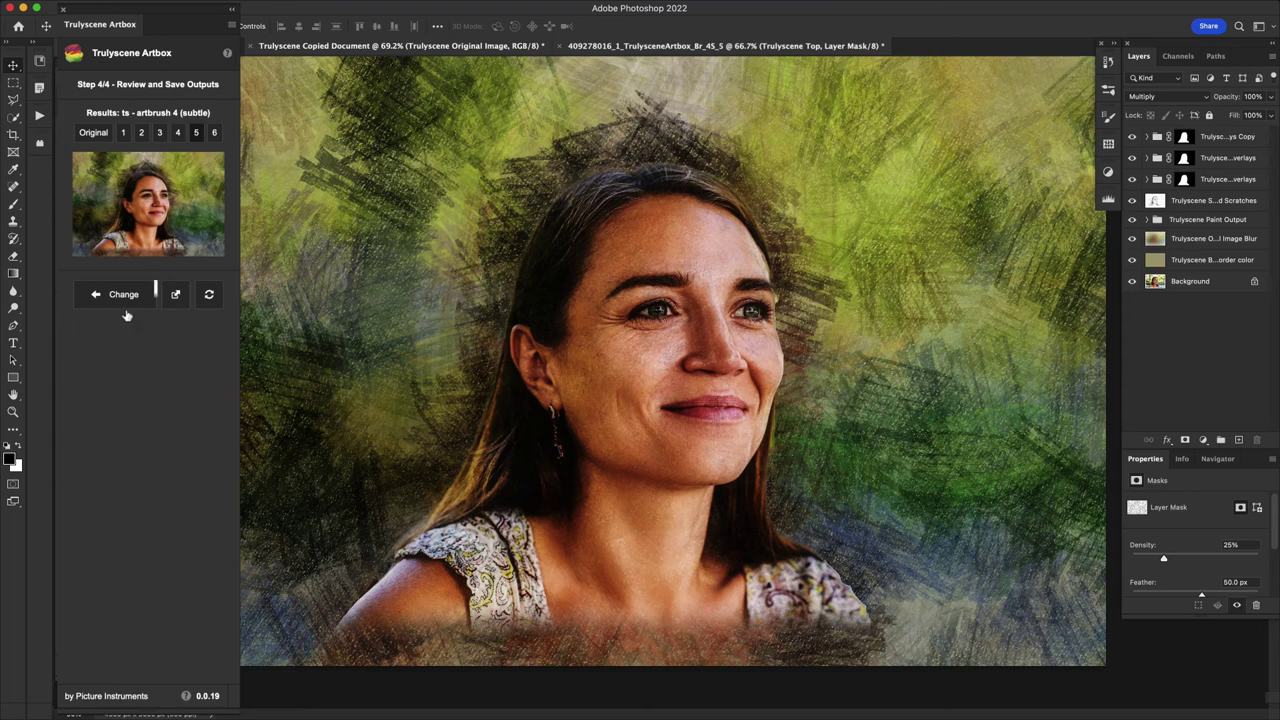
# Step: Step back through effect and subject selection to Artbox Step 1/4 Settings
pyautogui.click(120, 300)
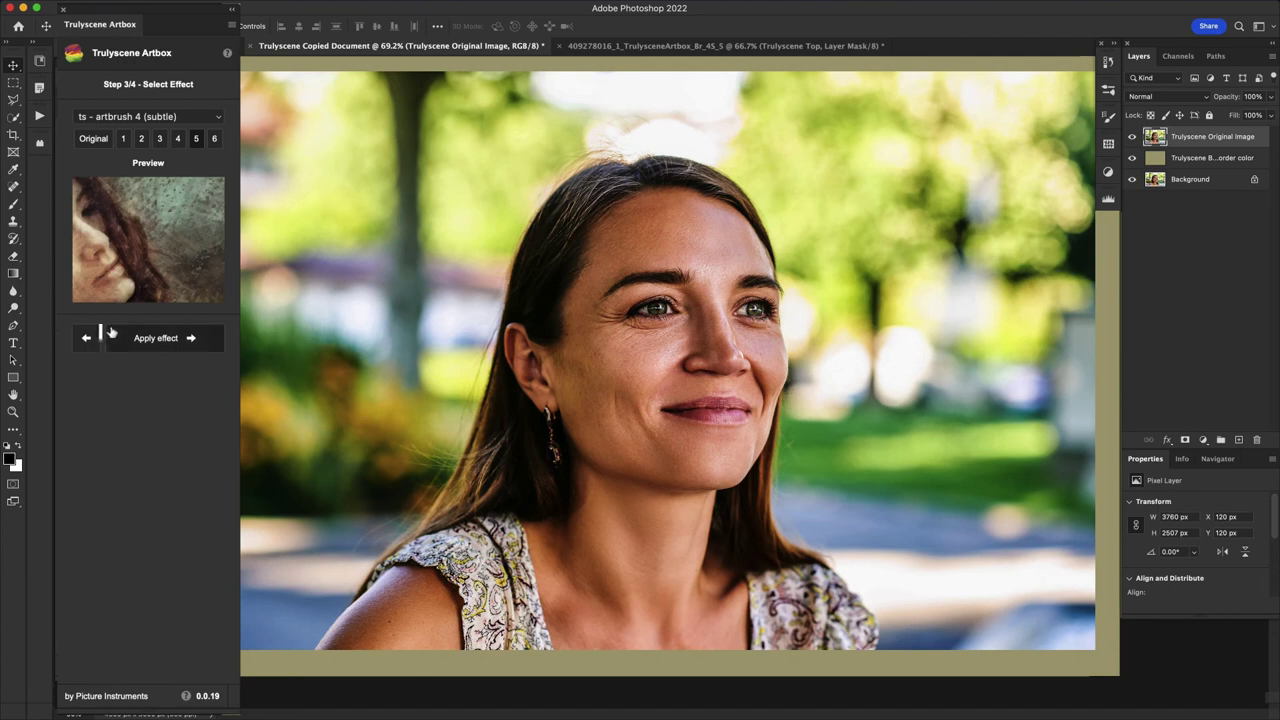
pyautogui.click(84, 338)
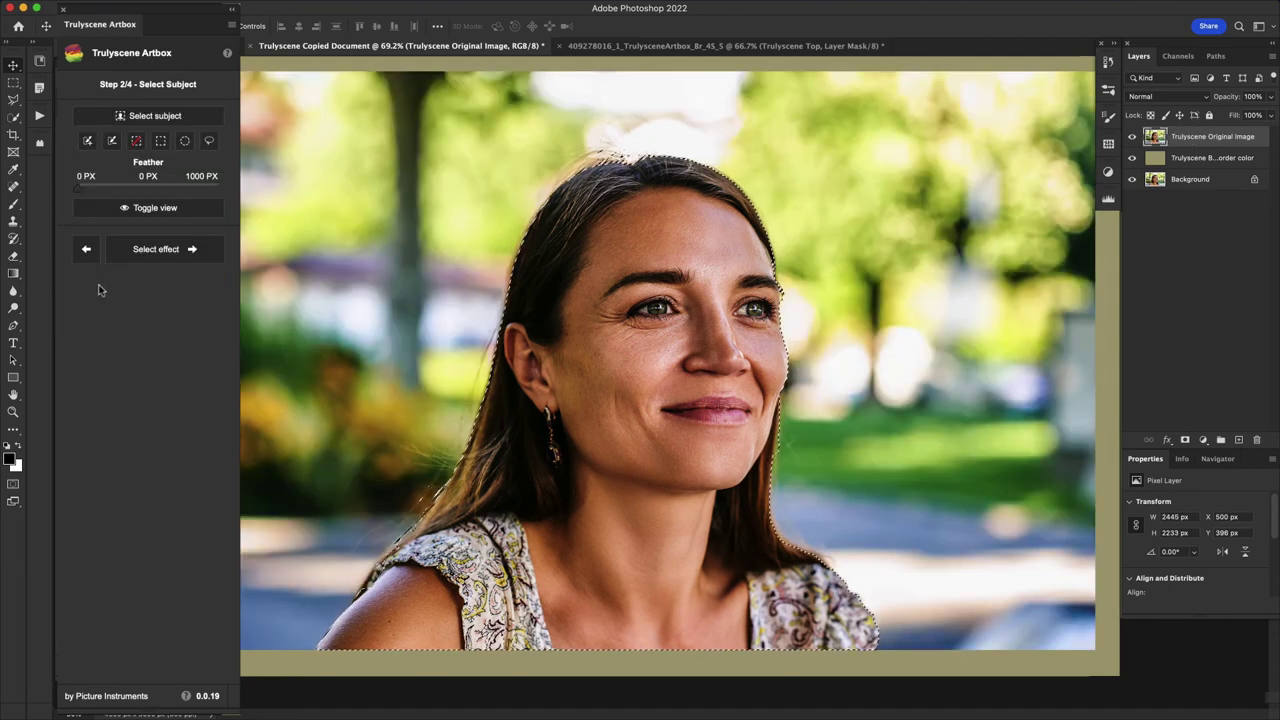
pyautogui.click(86, 249)
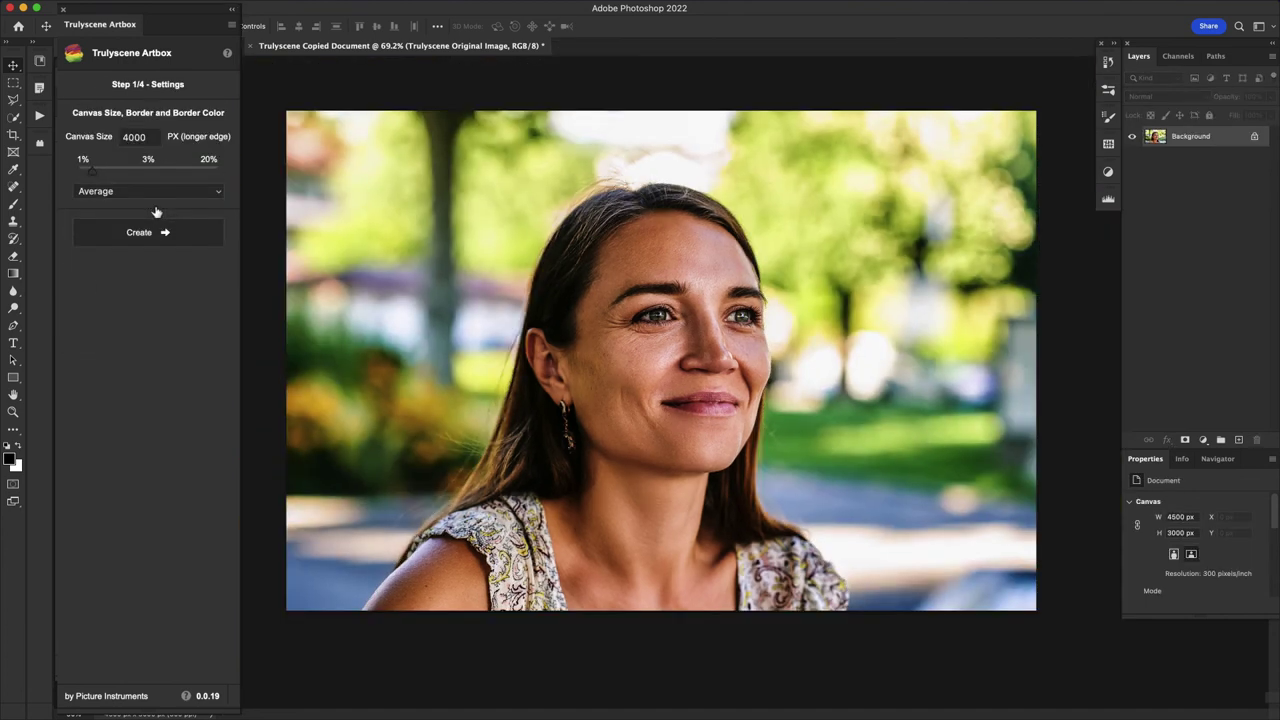